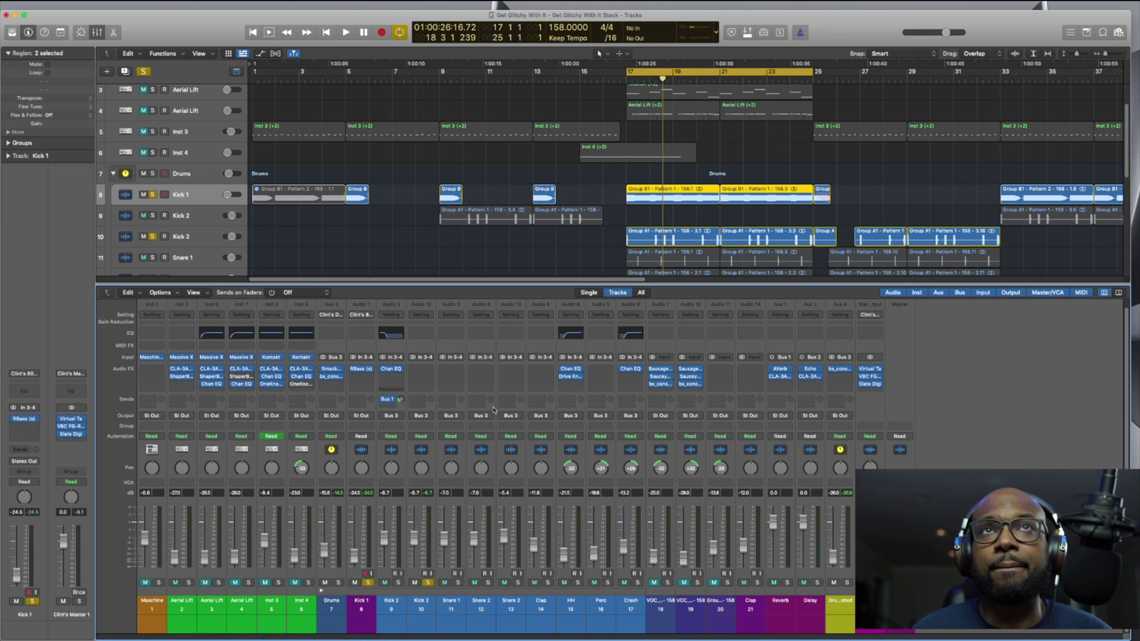
- Play the session briefly, then rename the Kick 1 track to 808
key(space)
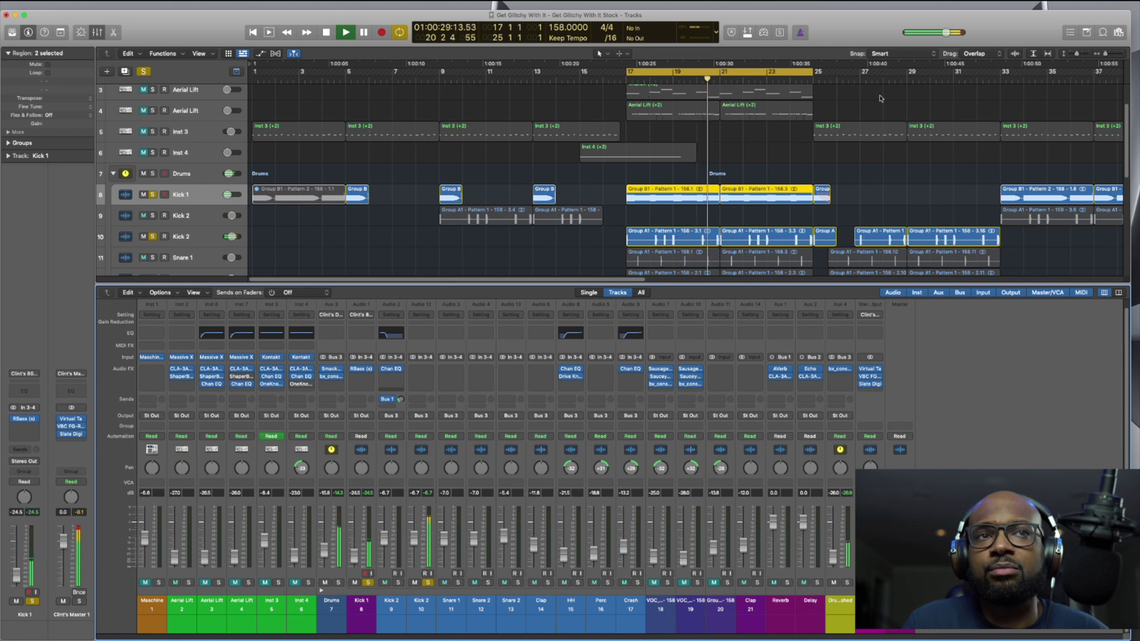
key(space)
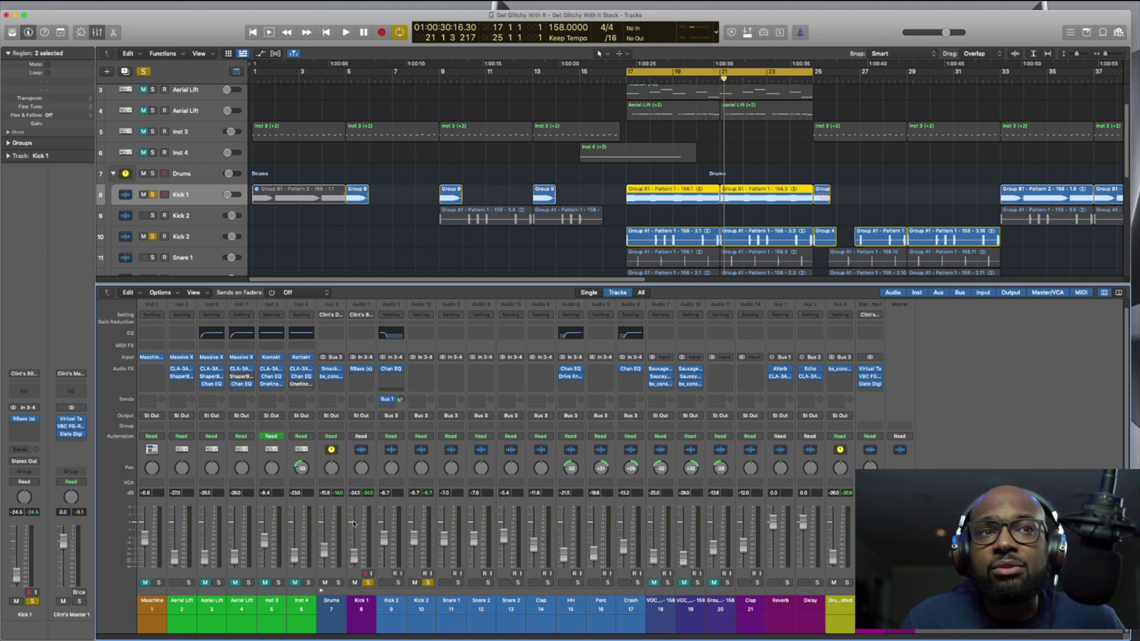
double_click(362, 603)
key(BackSpace)
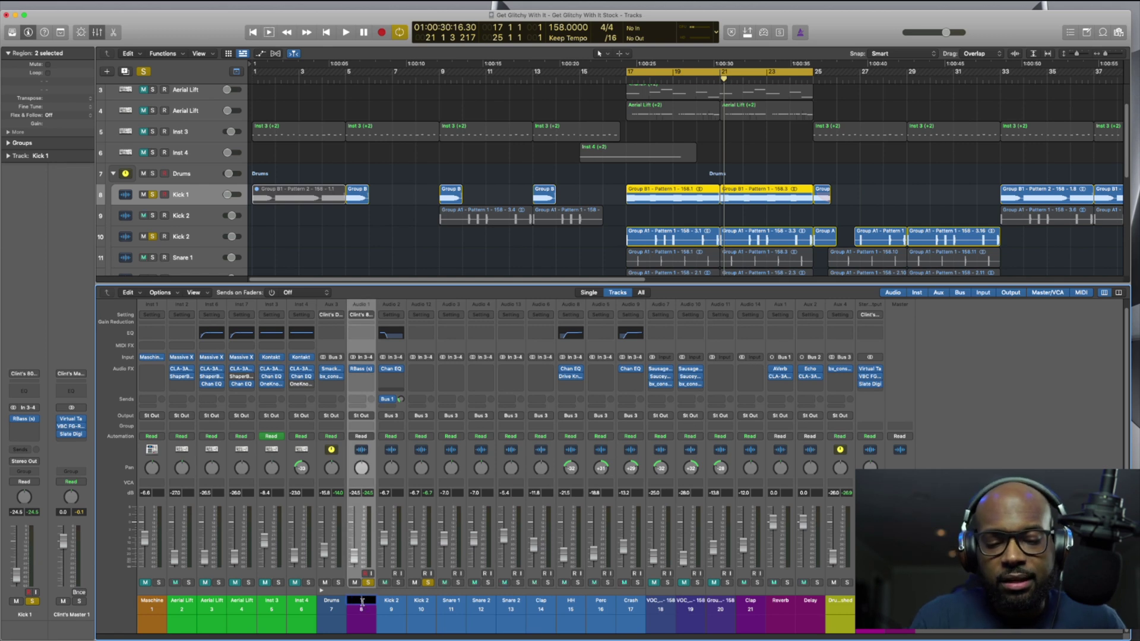
key(Return)
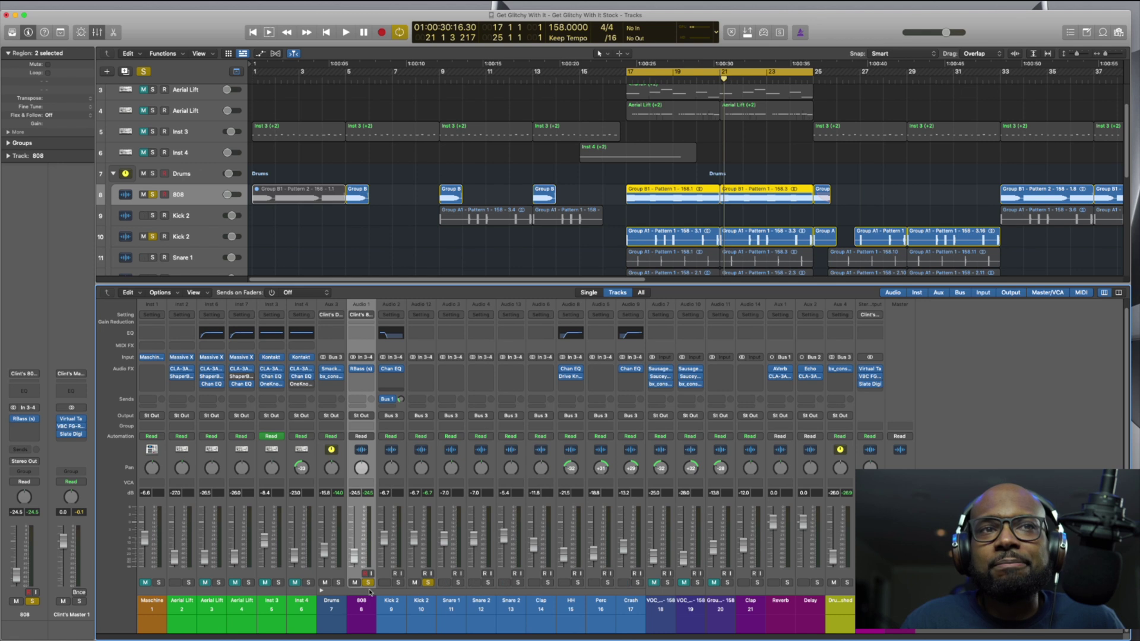
- Rename channel 9 from Kick 2 to Kick 1, then select the Drums stack track
double_click(391, 599)
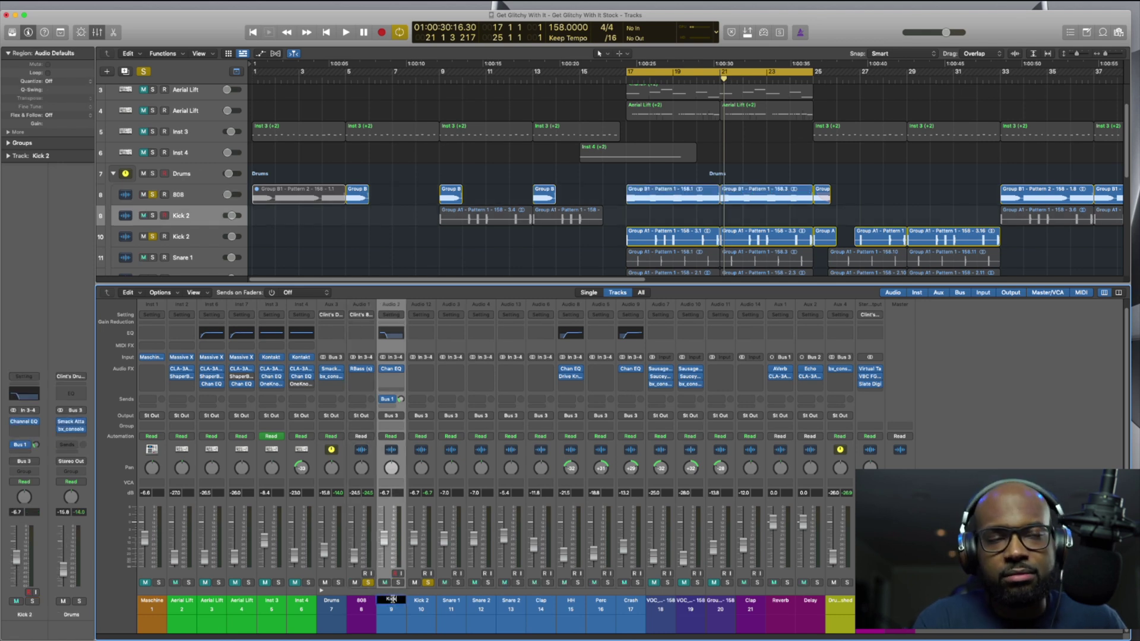
text(Kick 1)
key(Return)
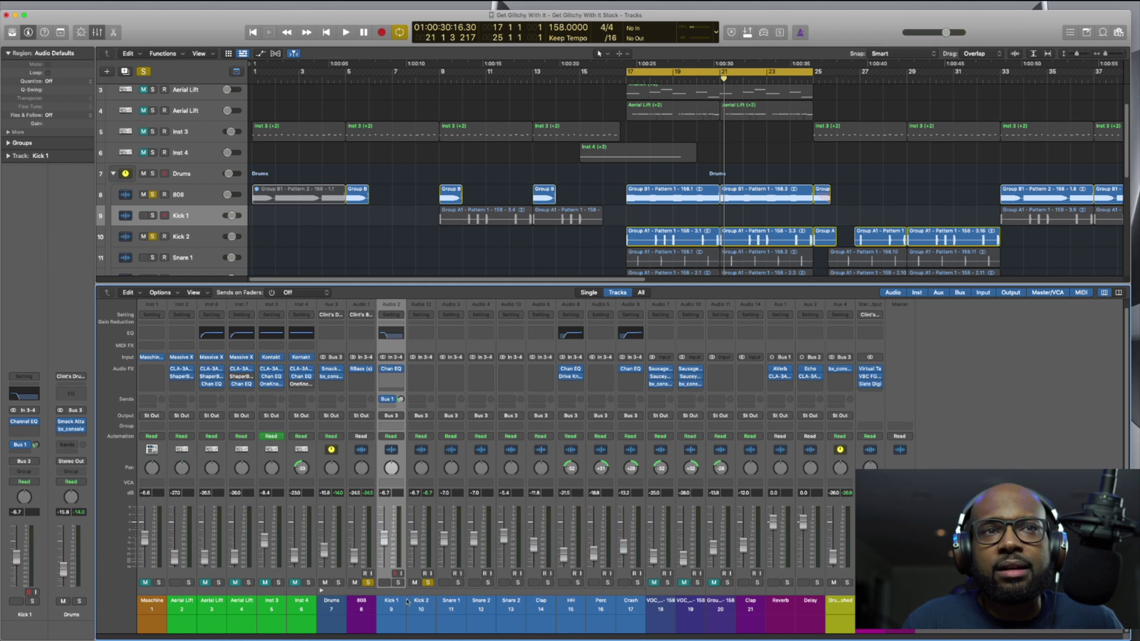
key(Up)
key(Up)
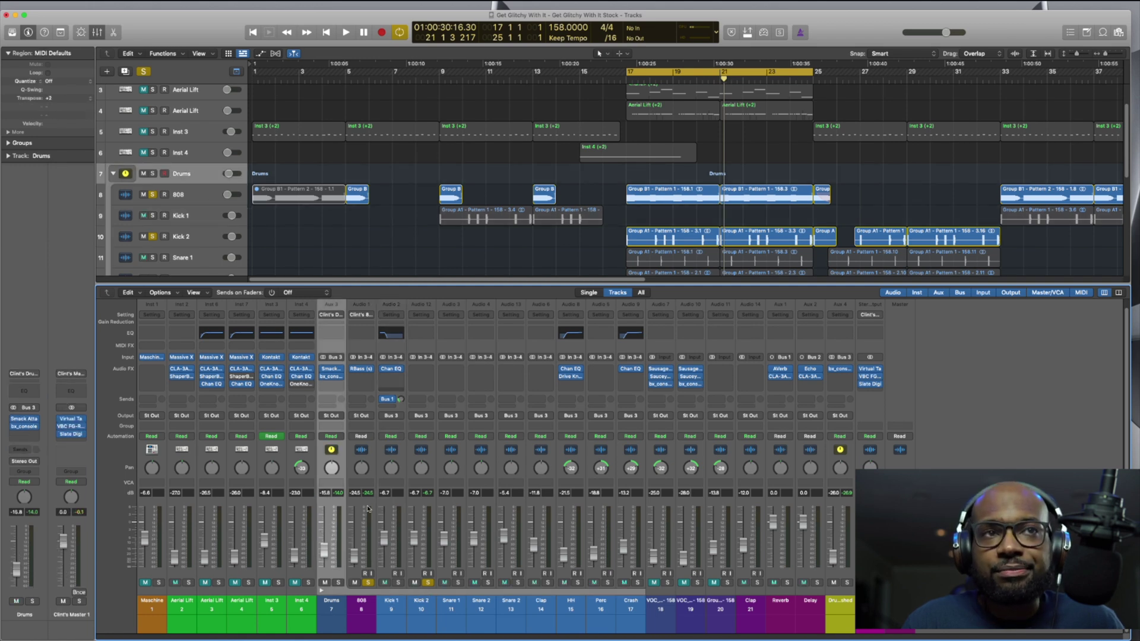
- Insert a stereo Dynamics Compressor in the 808 channel's Audio FX slot and reposition its window
click(369, 478)
click(366, 377)
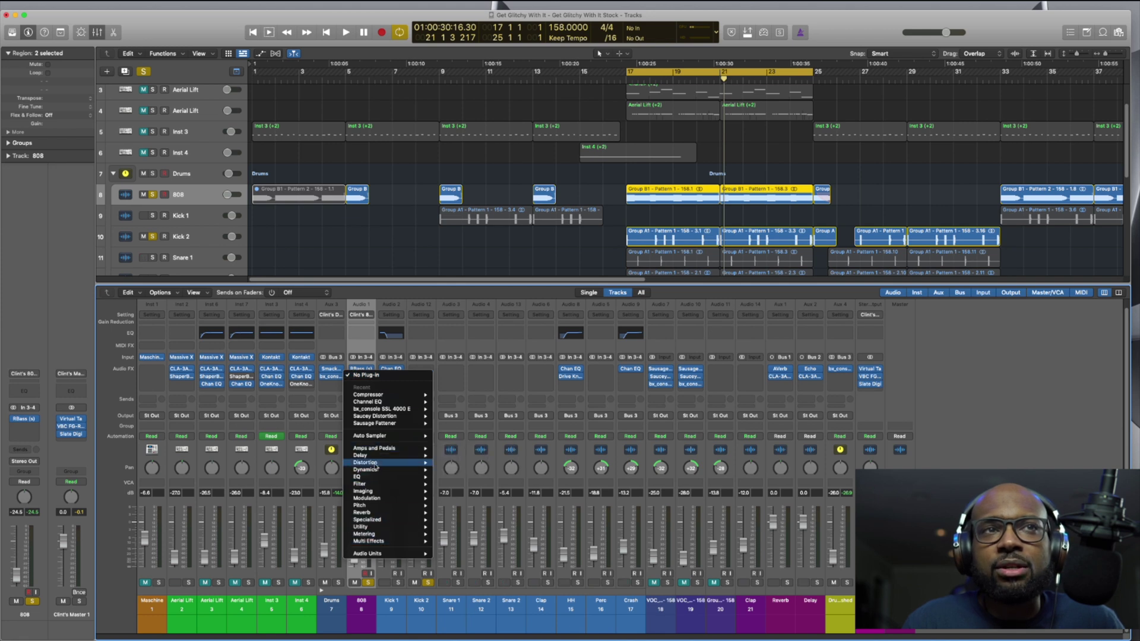
mouse_move(375, 473)
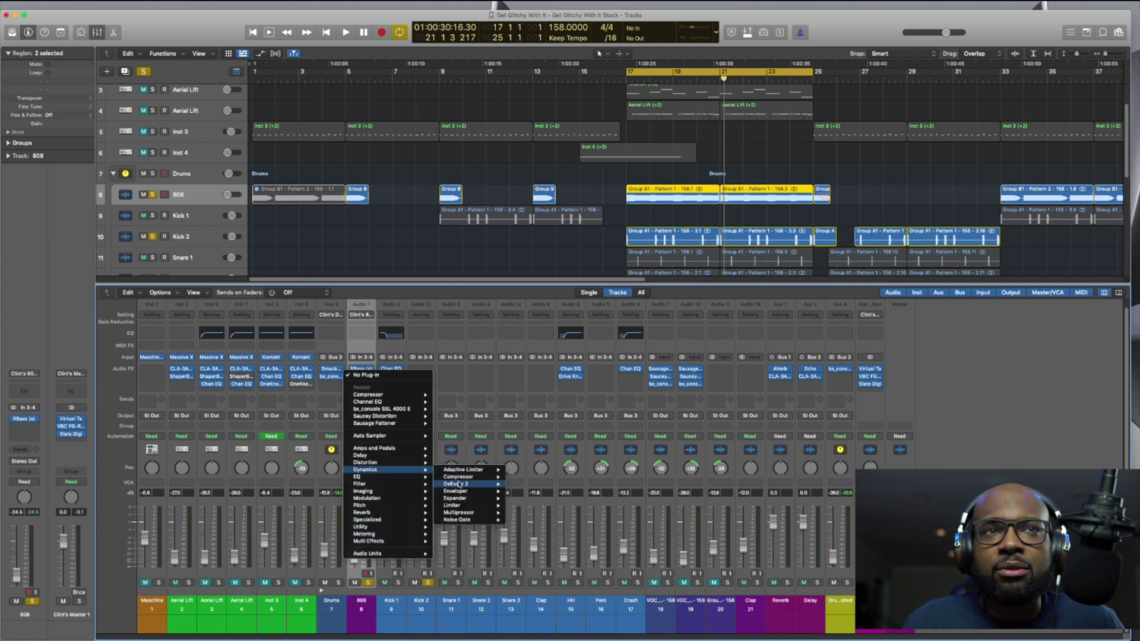
mouse_move(469, 478)
click(523, 477)
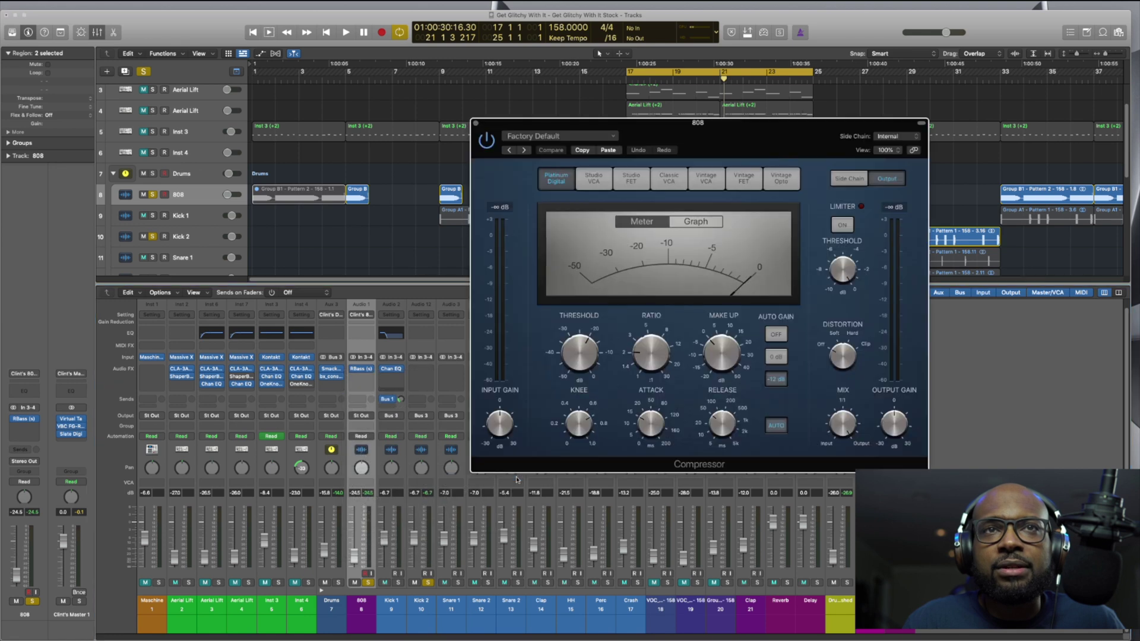
drag(772, 230, 708, 278)
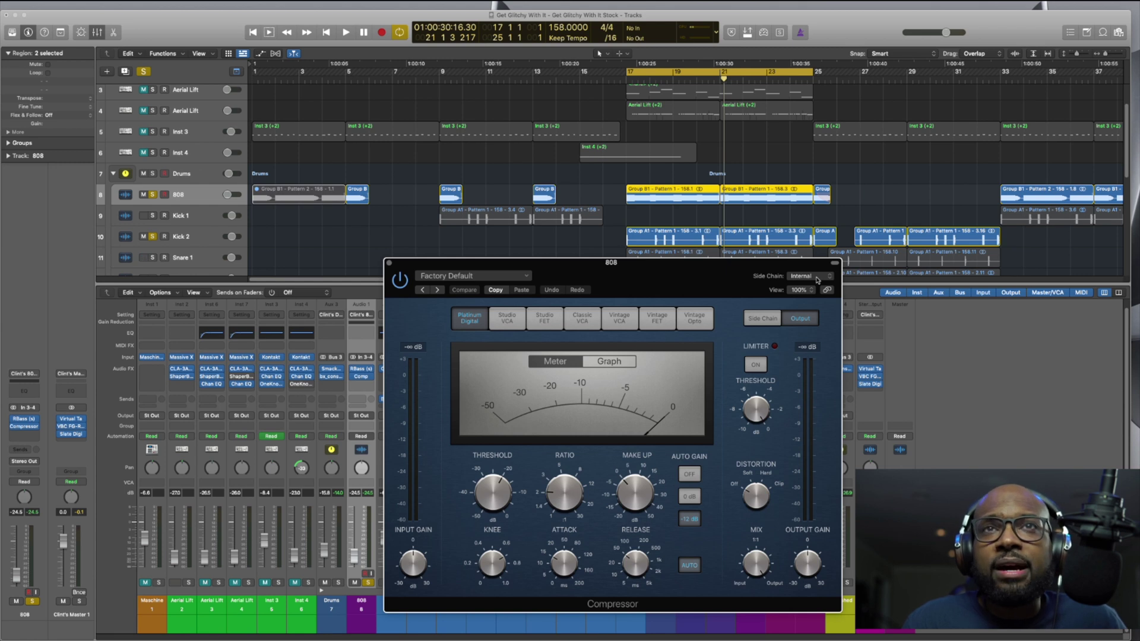
- Set the 808 Compressor's side chain source to Kick 2 (Audio 12) and move the window right
mouse_move(758, 275)
mouse_down()
mouse_move(791, 279)
mouse_move(763, 276)
mouse_up()
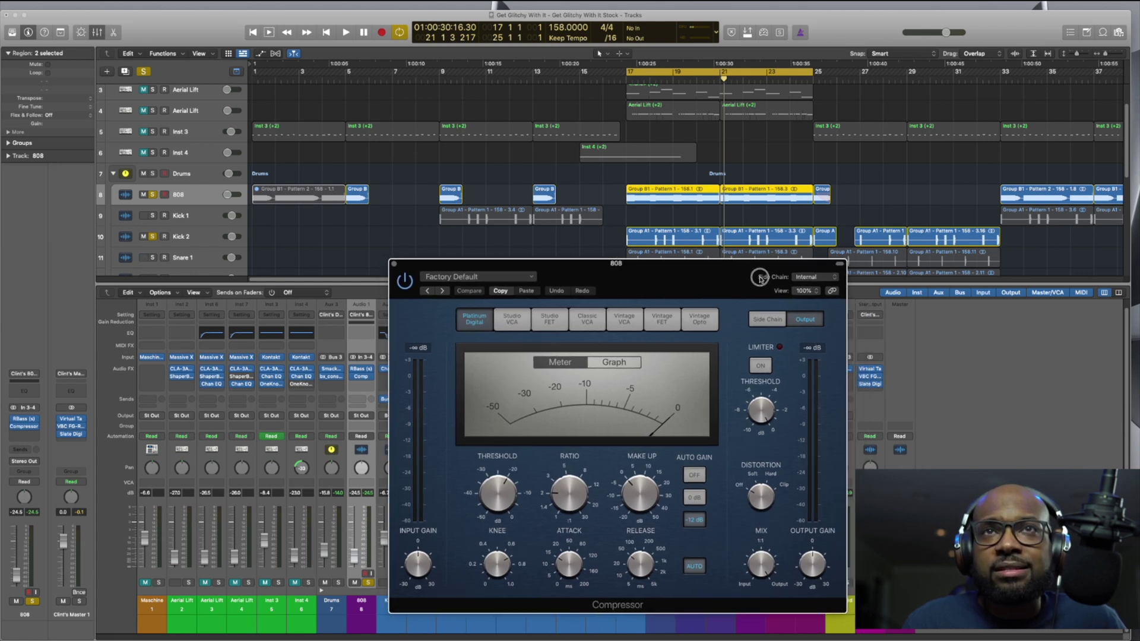
click(821, 279)
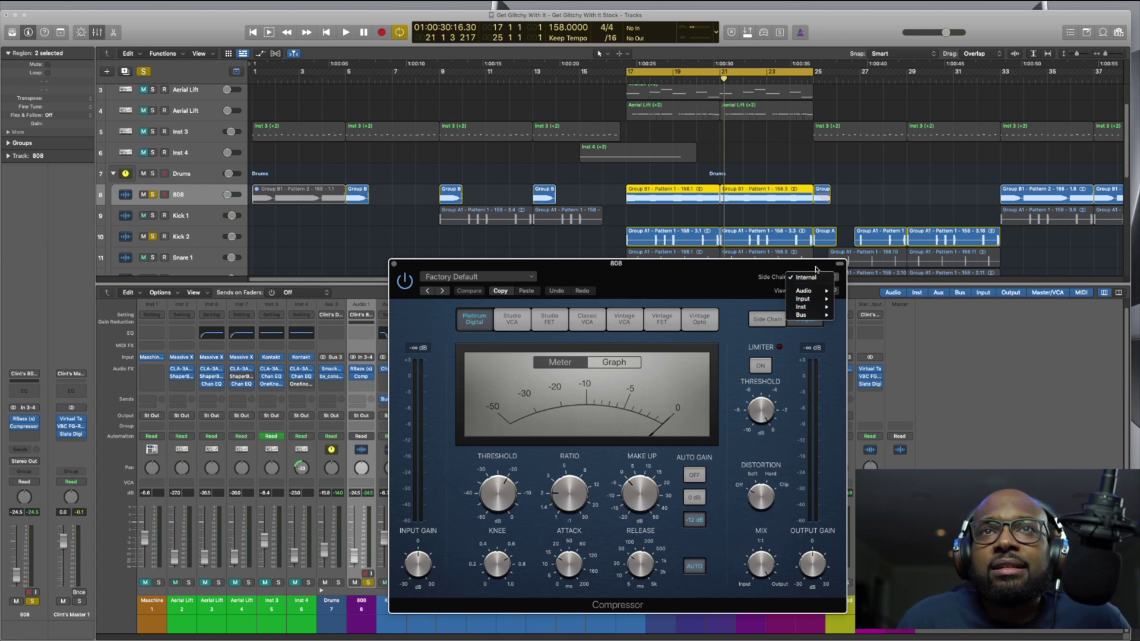
mouse_move(813, 293)
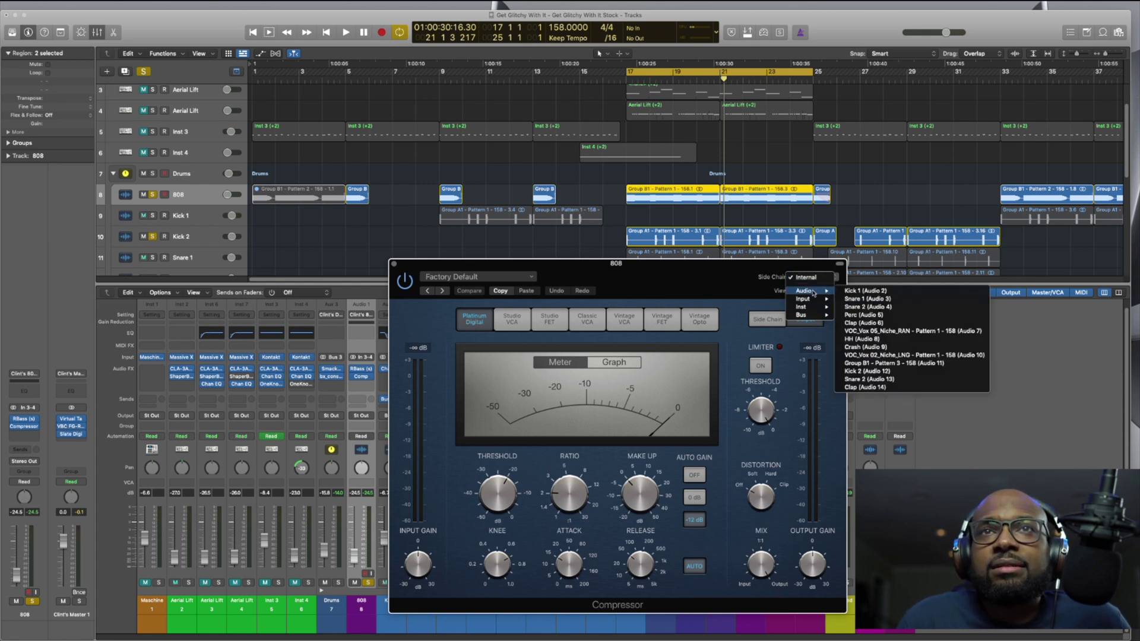
click(866, 371)
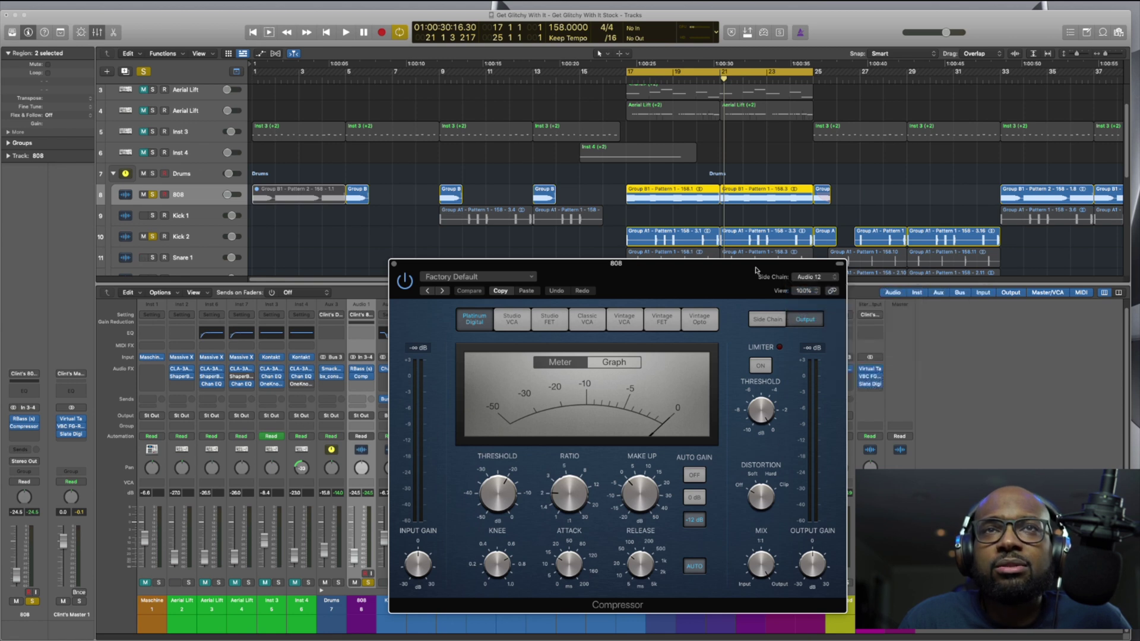
drag(730, 267, 882, 271)
drag(744, 276, 746, 271)
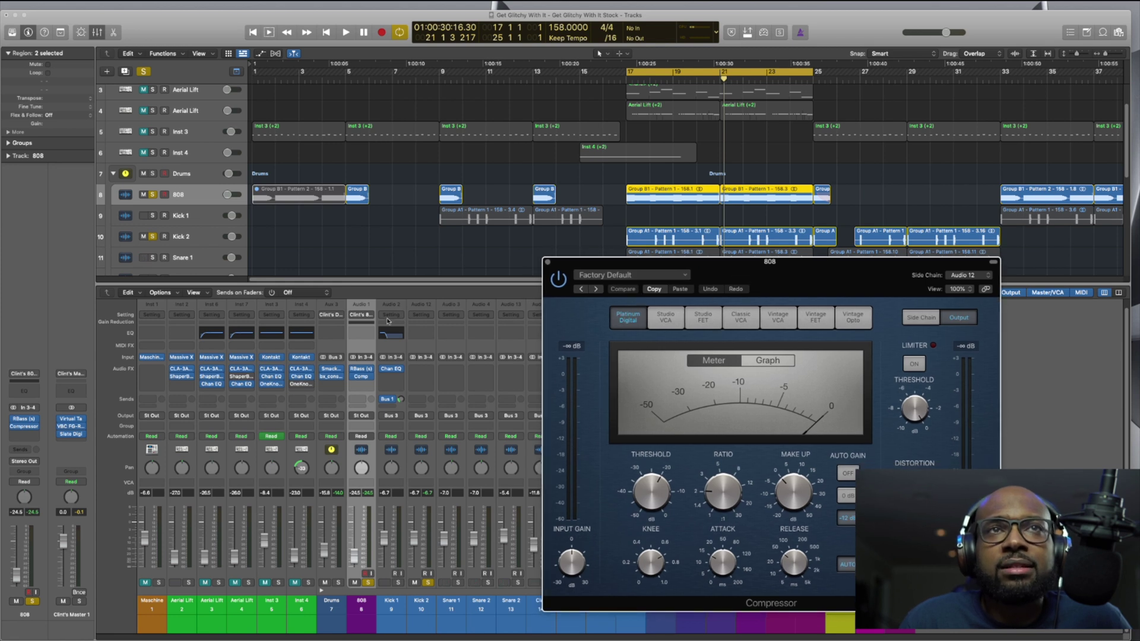
- Audition the loop, then lower the Compressor's release and raise the ratio to about 7.5:1
key(space)
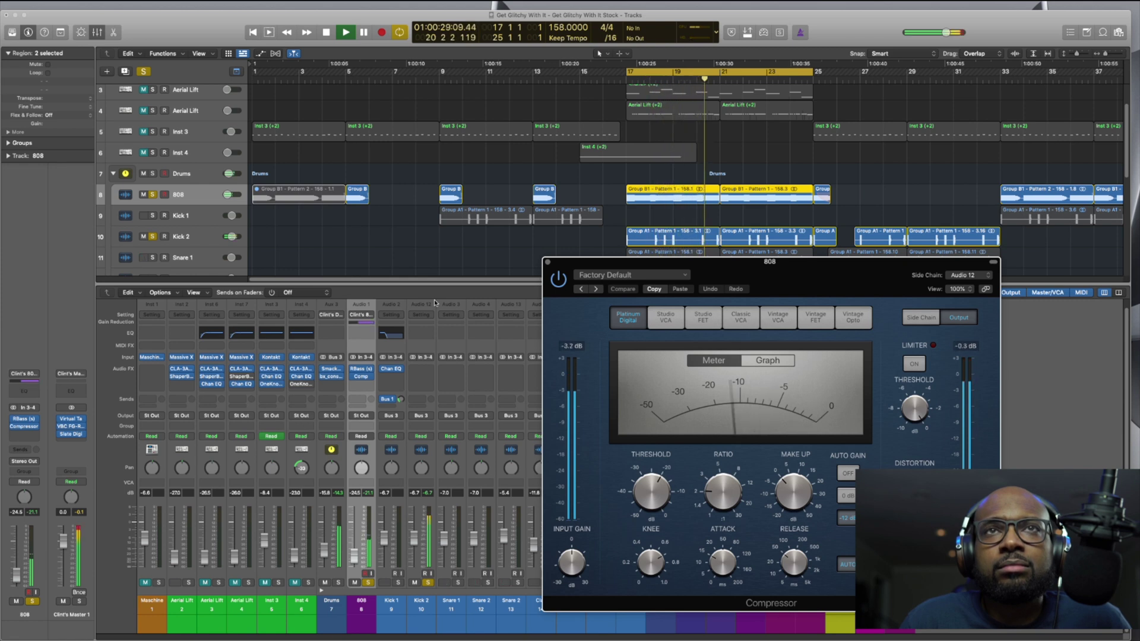
key(space)
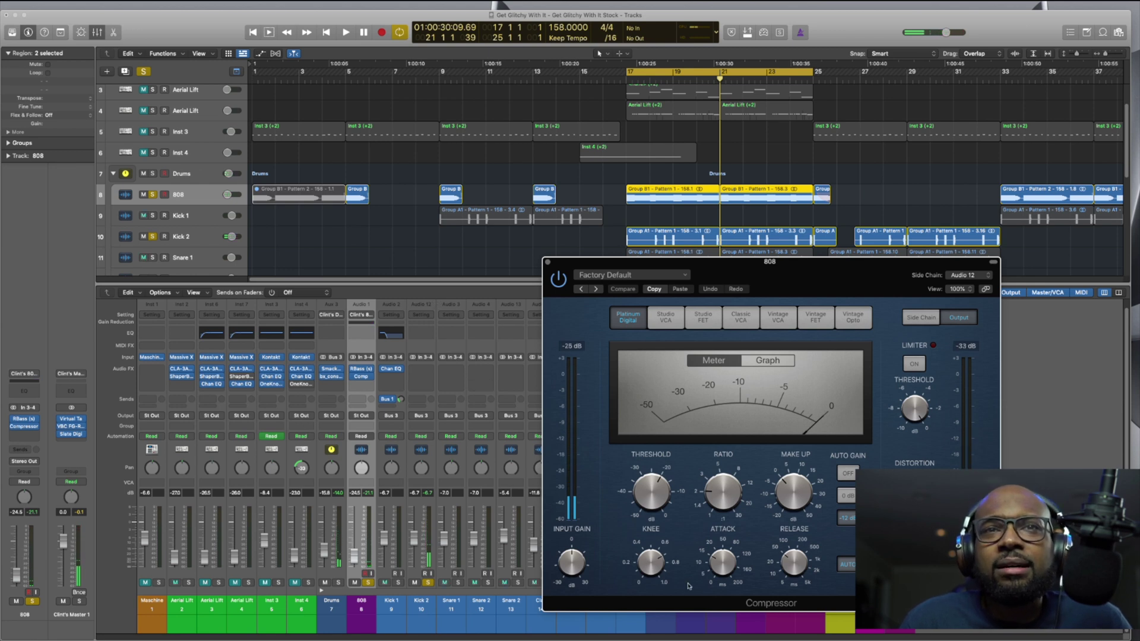
mouse_move(719, 568)
drag(718, 569, 717, 591)
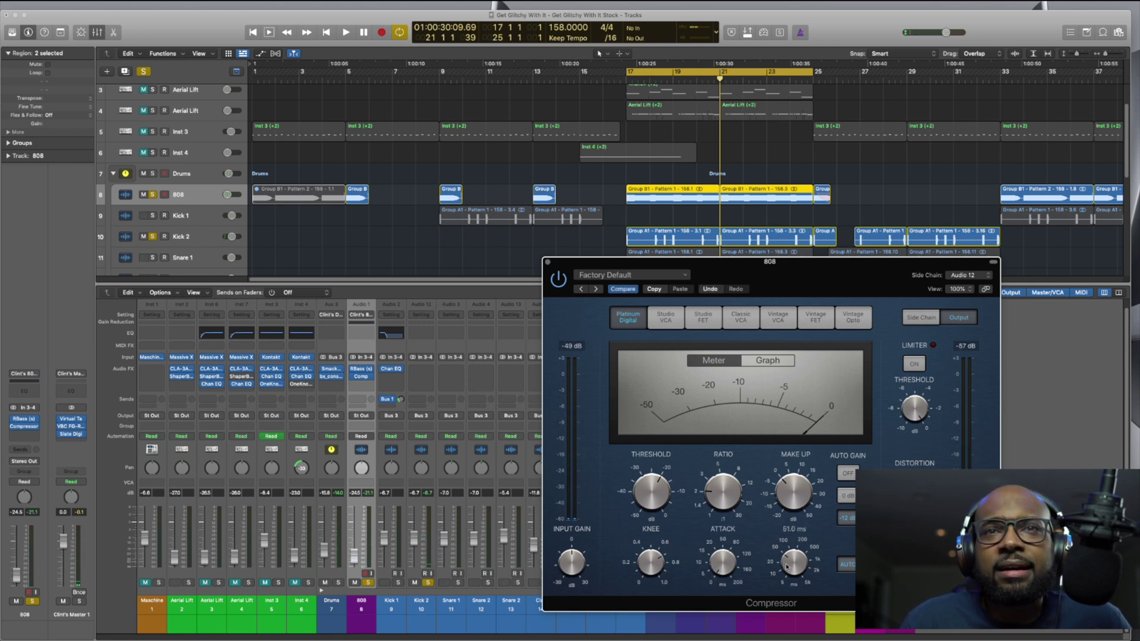
drag(792, 564, 787, 622)
mouse_move(706, 497)
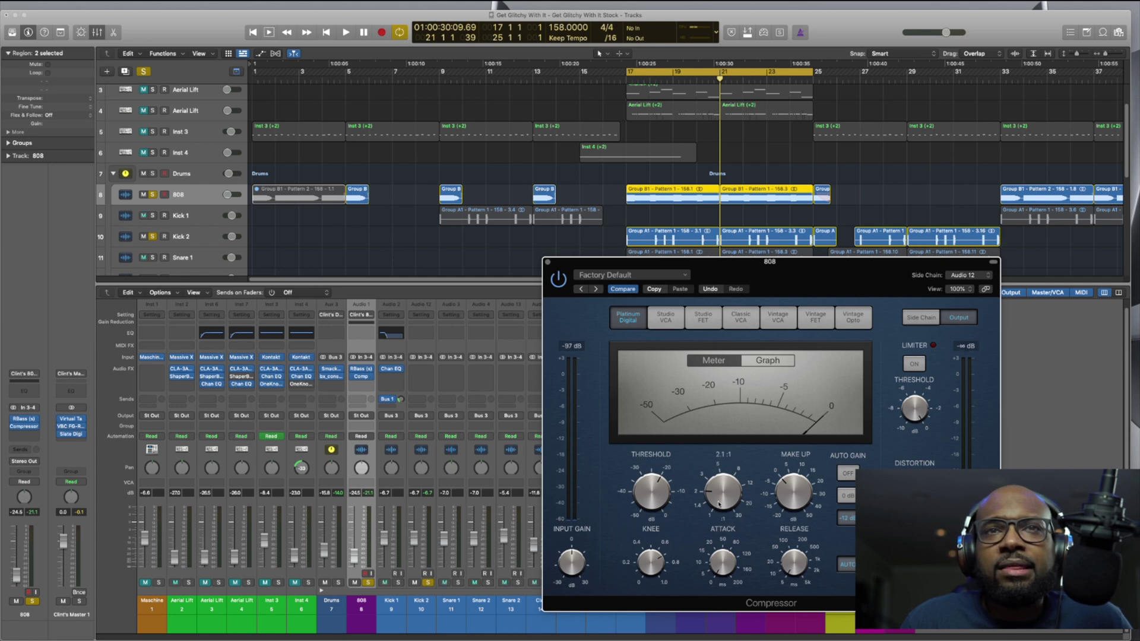
mouse_move(719, 503)
mouse_down()
mouse_move(720, 437)
mouse_move(727, 508)
mouse_up()
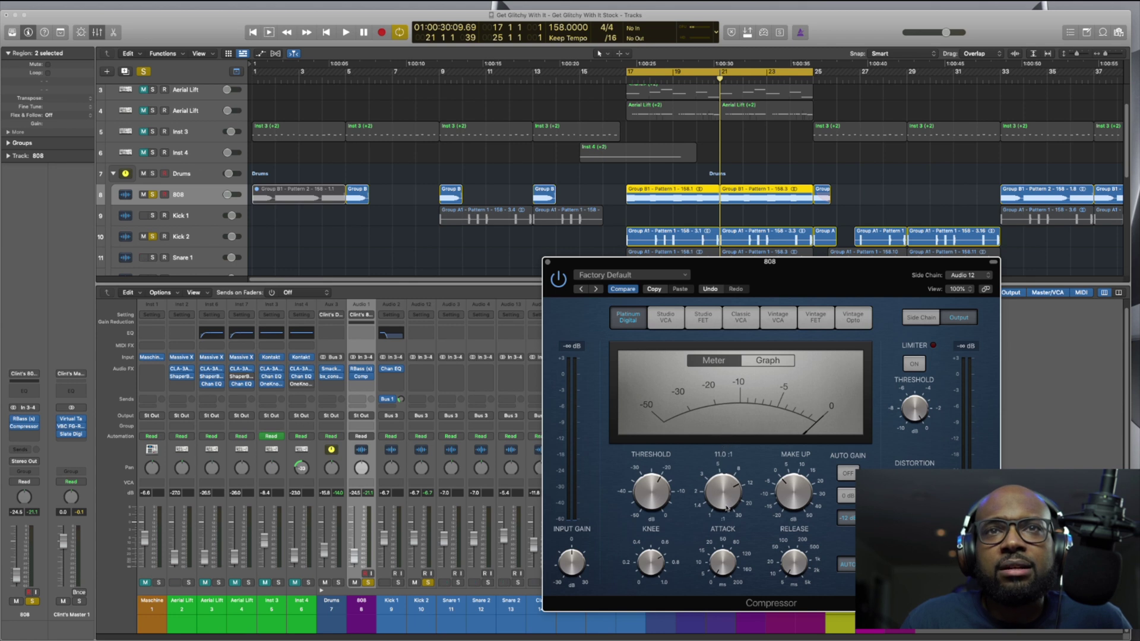
drag(826, 279, 792, 281)
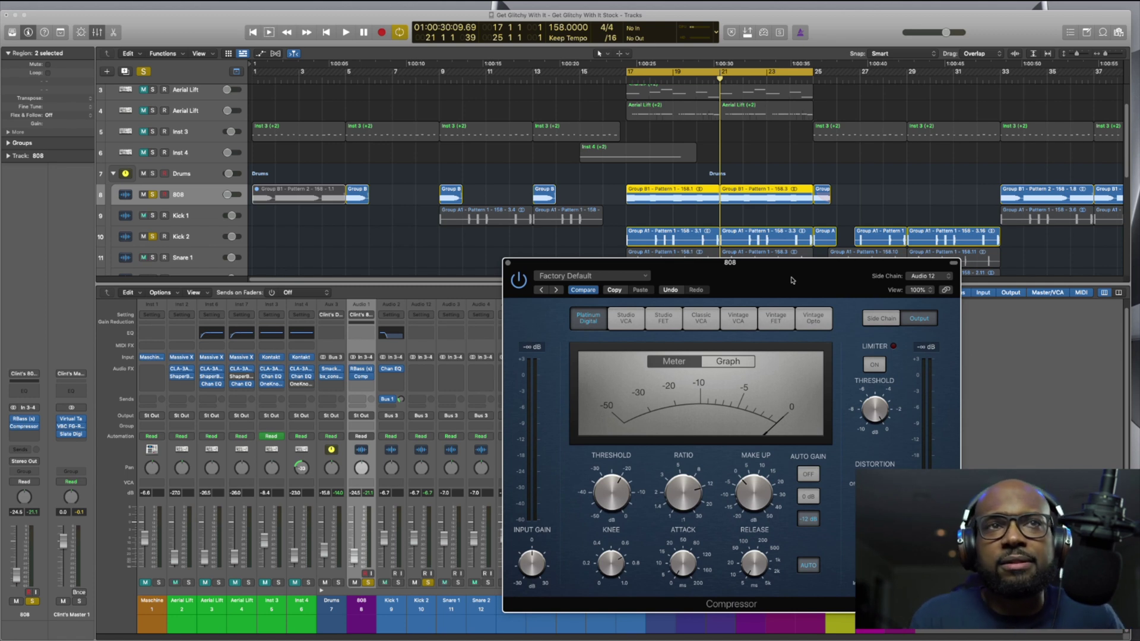
- With the loop playing, set the Compressor ratio to 23:1
key(space)
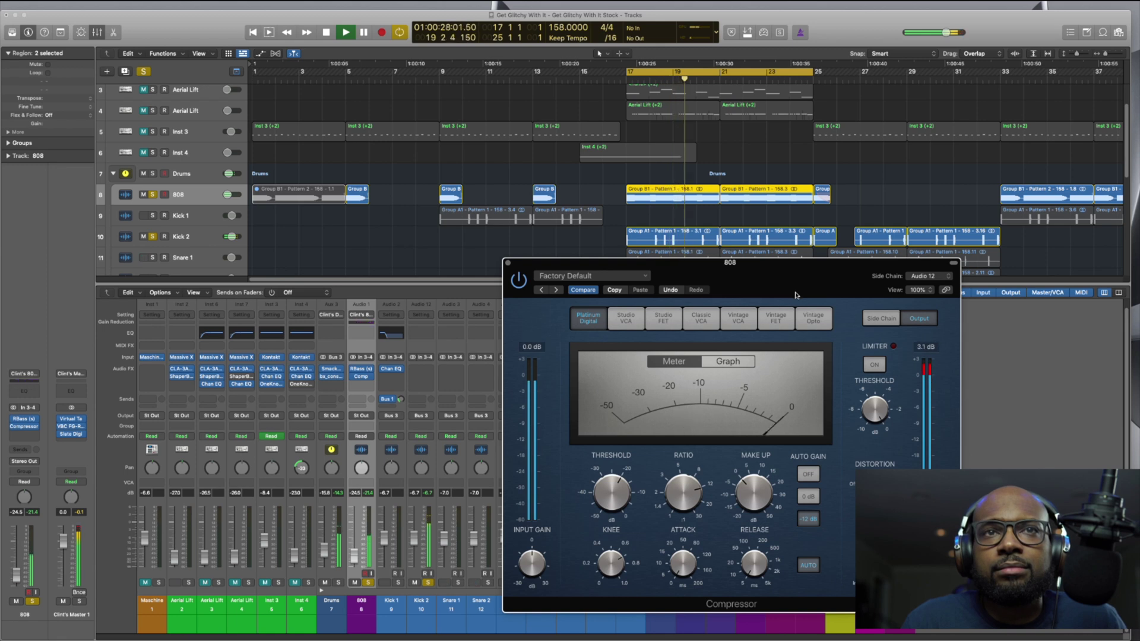
click(686, 487)
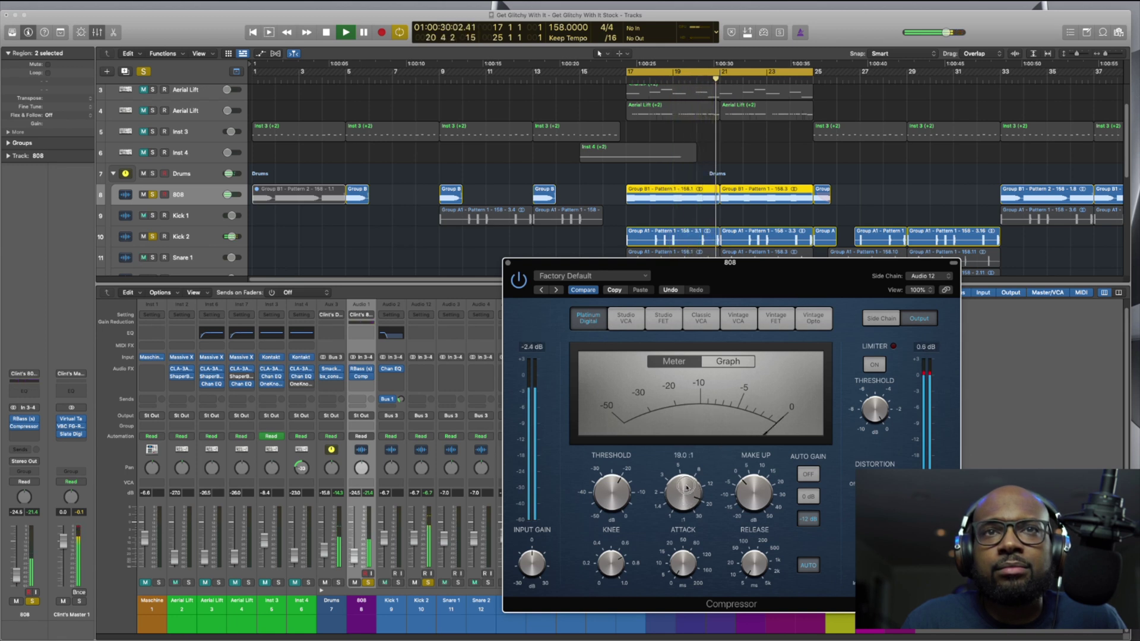
drag(686, 487, 685, 478)
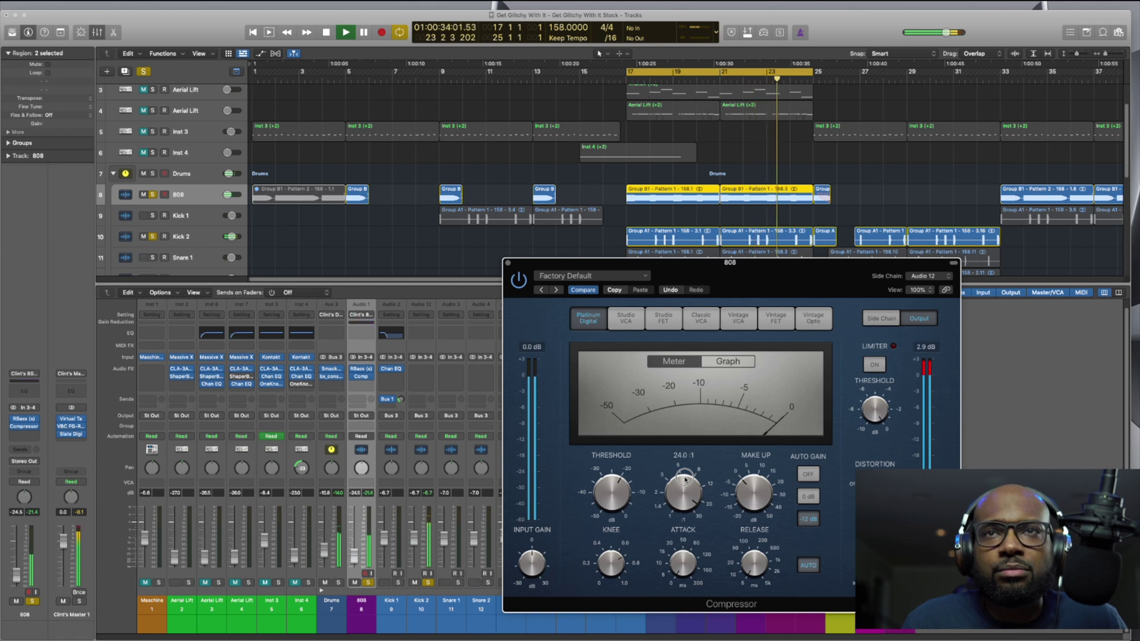
drag(685, 479, 685, 481)
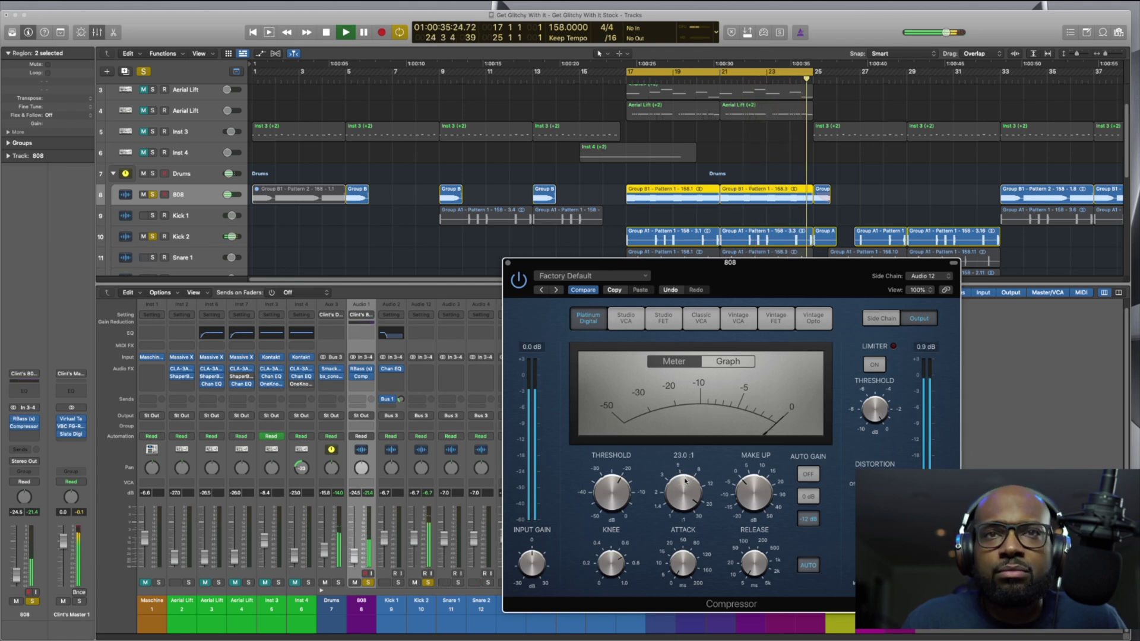
key(space)
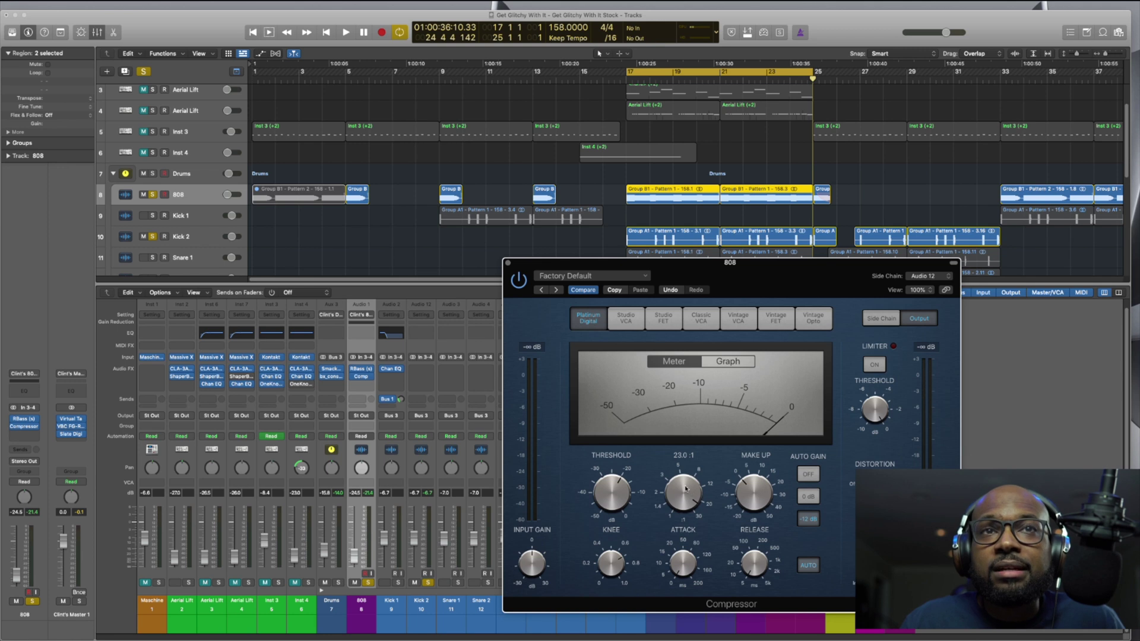
- Set the 808 Compressor threshold to -18 dB and attack to 1 ms
drag(786, 263, 785, 262)
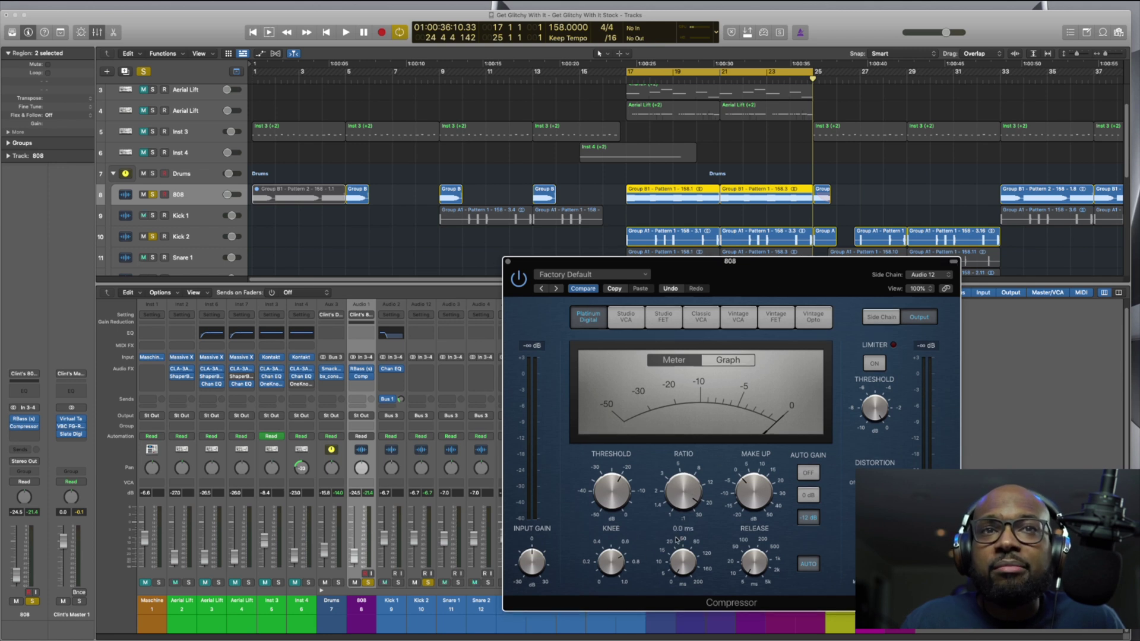
drag(603, 488, 652, 509)
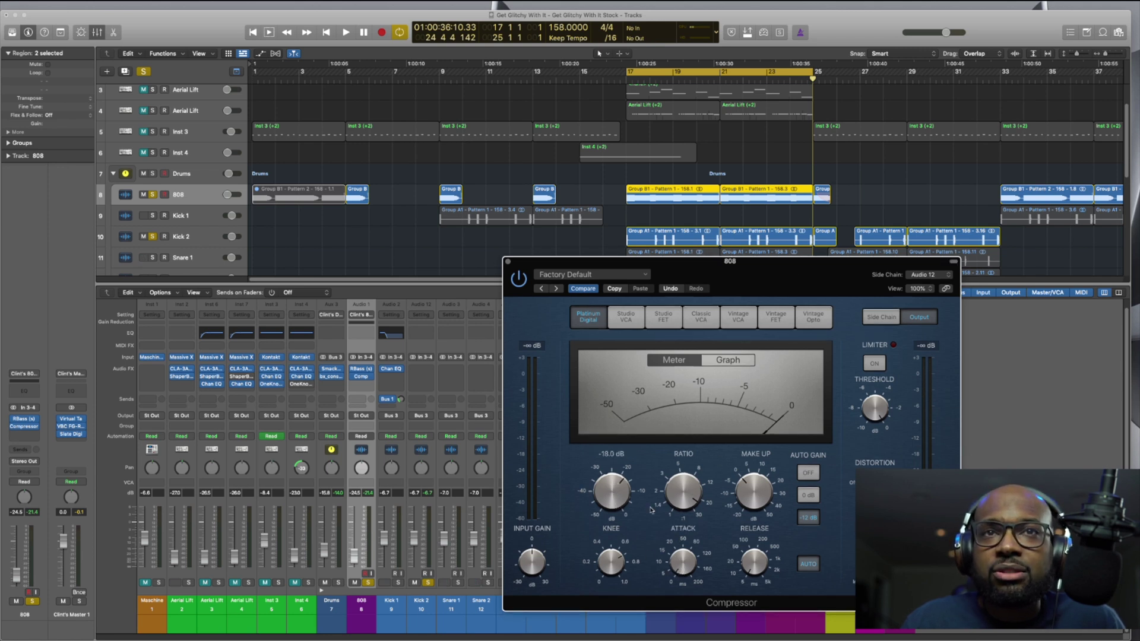
drag(688, 568, 687, 577)
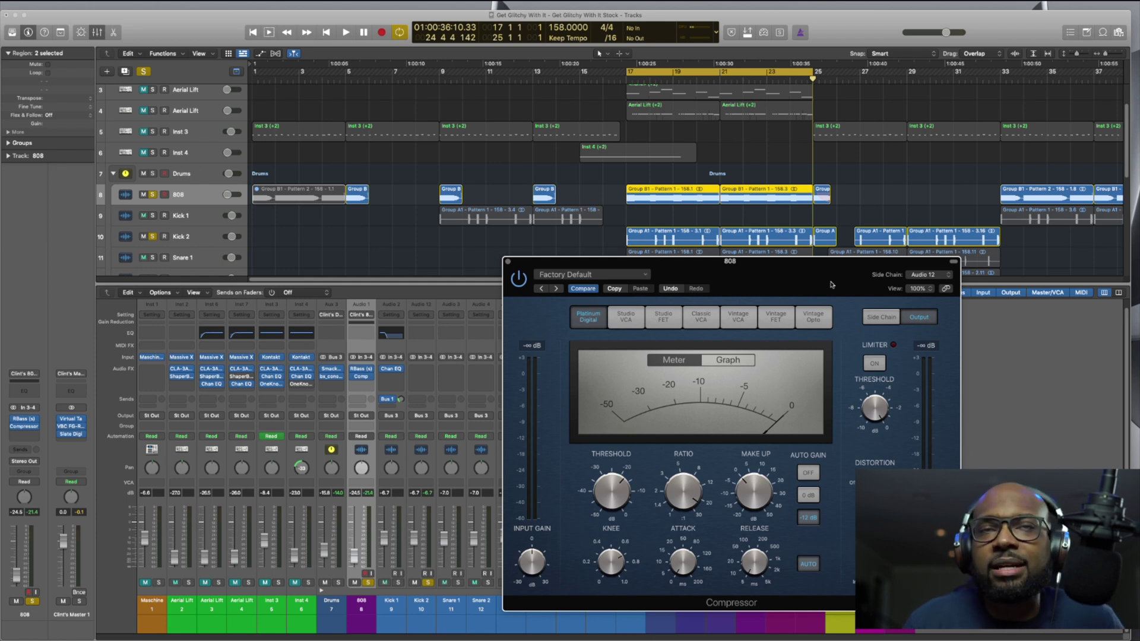
- Switch the Compressor display to Graph view and shift its window left
click(729, 362)
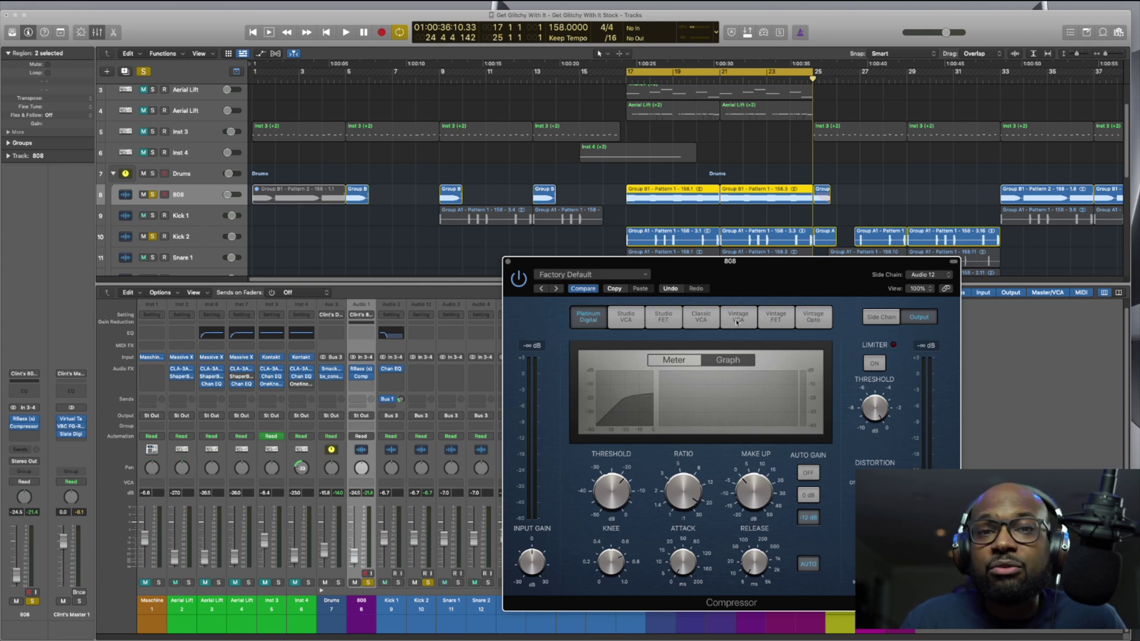
drag(763, 277, 756, 278)
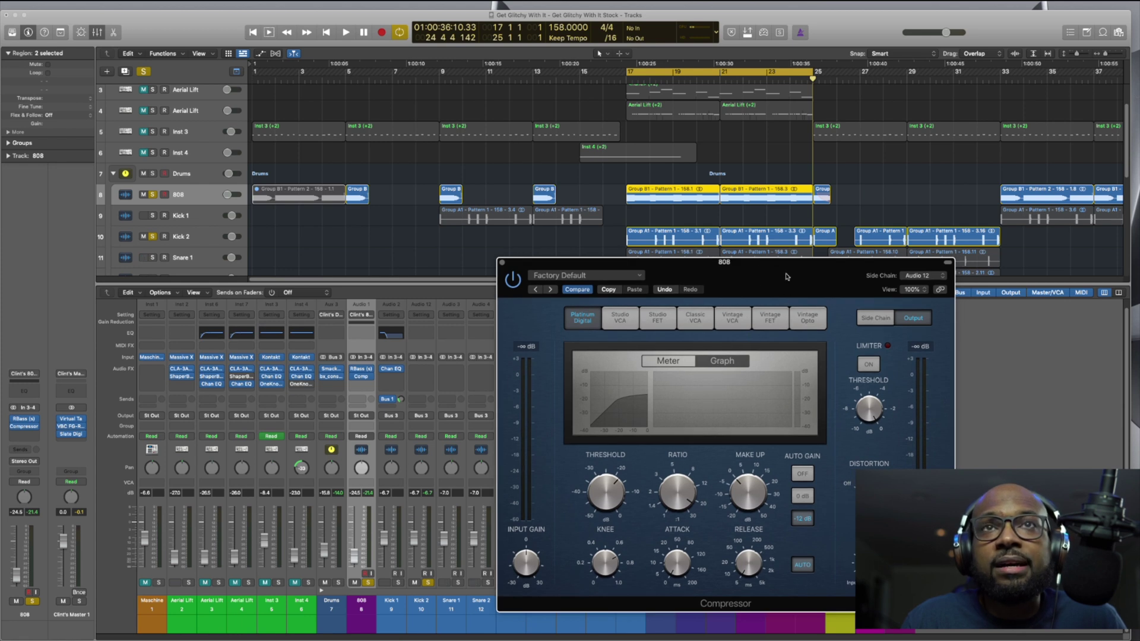
drag(786, 277, 765, 270)
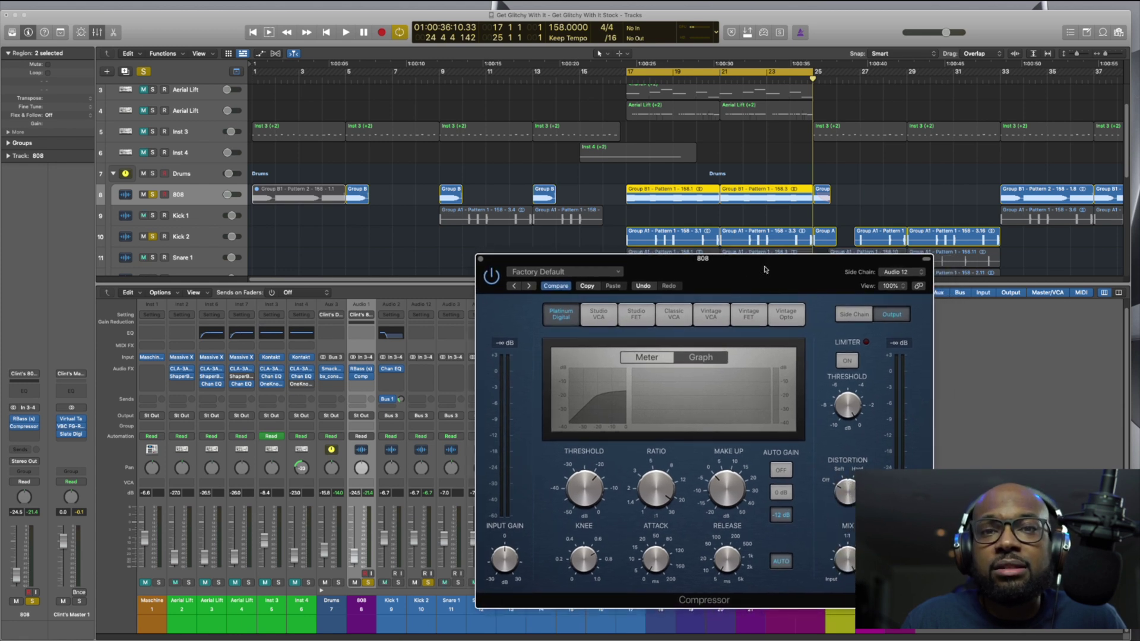
- While the loop plays, set threshold near -29.5 dB, ratio to 29:1 and knee about 0.8
key(space)
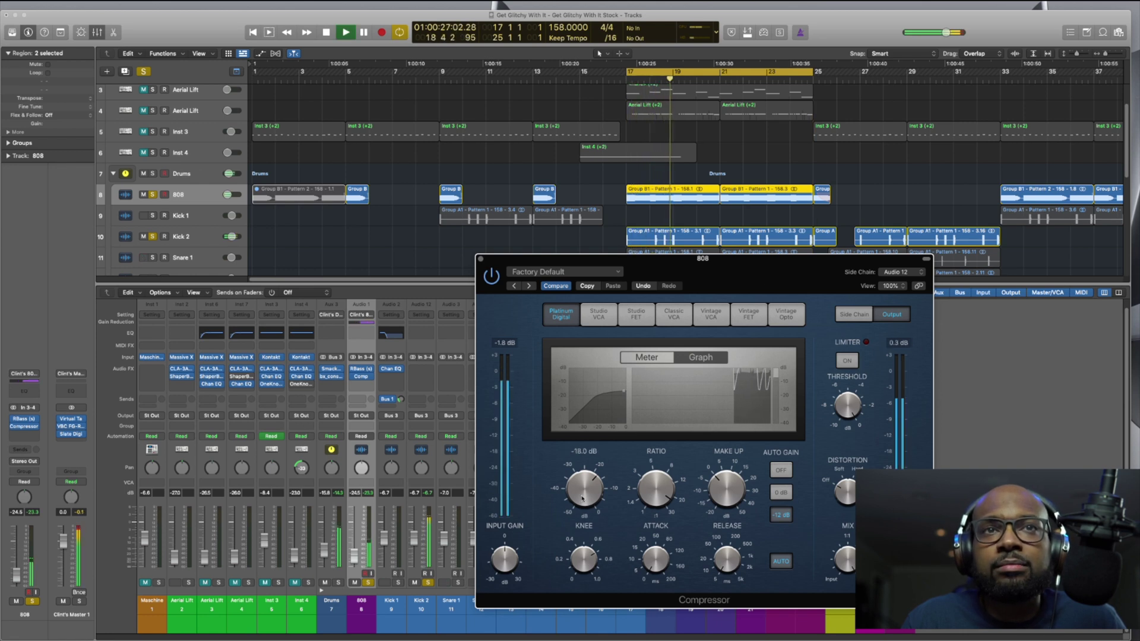
mouse_move(581, 488)
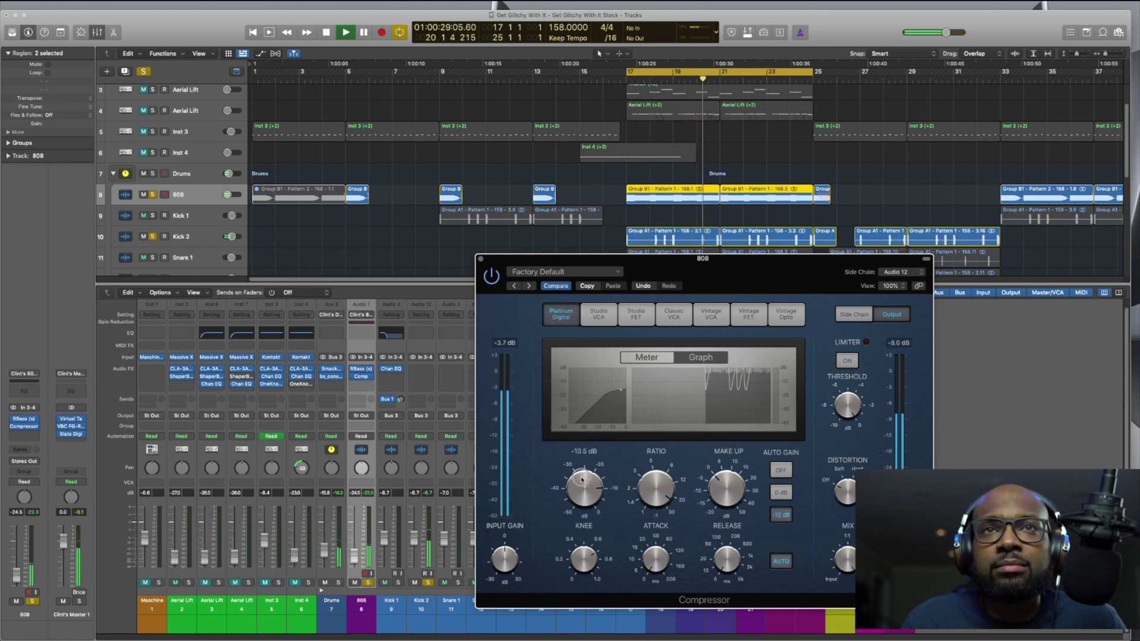
drag(581, 488, 579, 504)
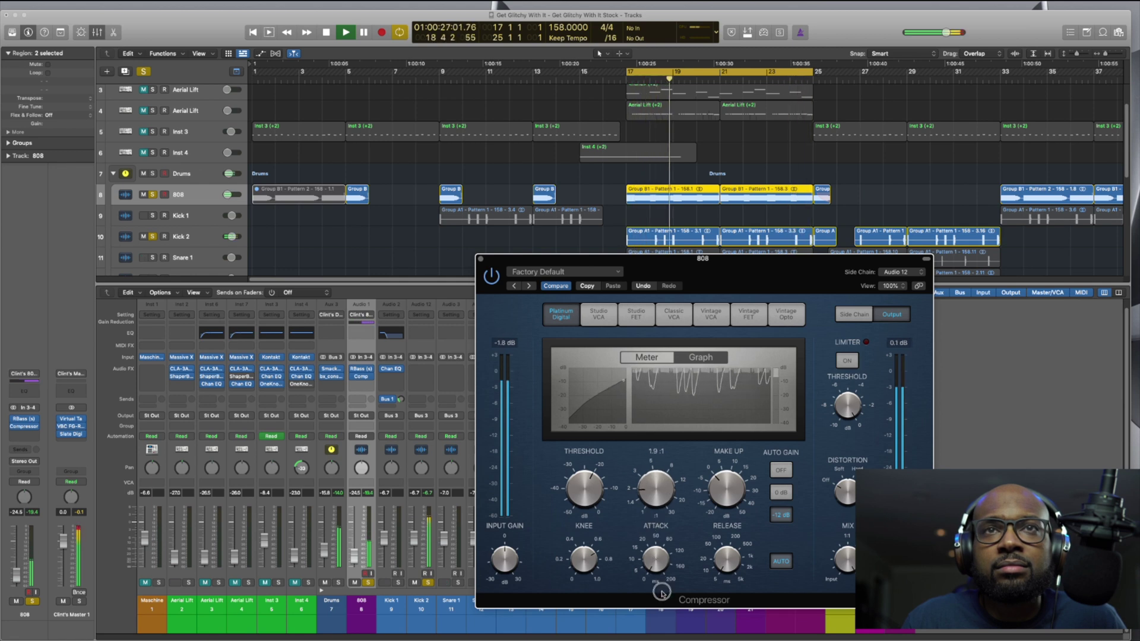
drag(661, 588, 660, 480)
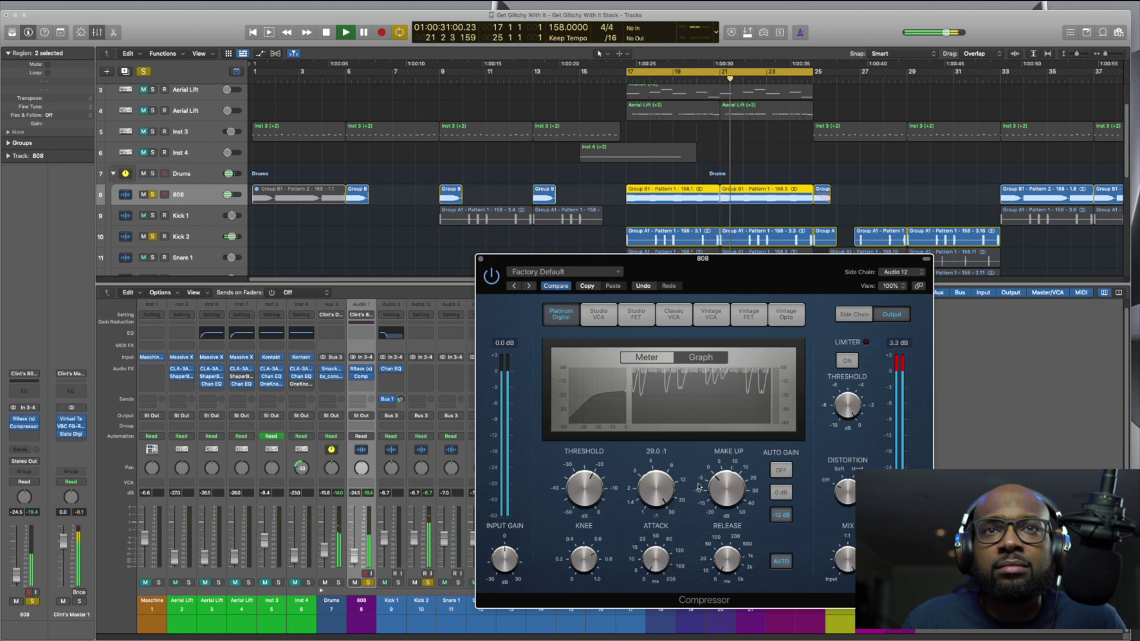
click(592, 558)
key(space)
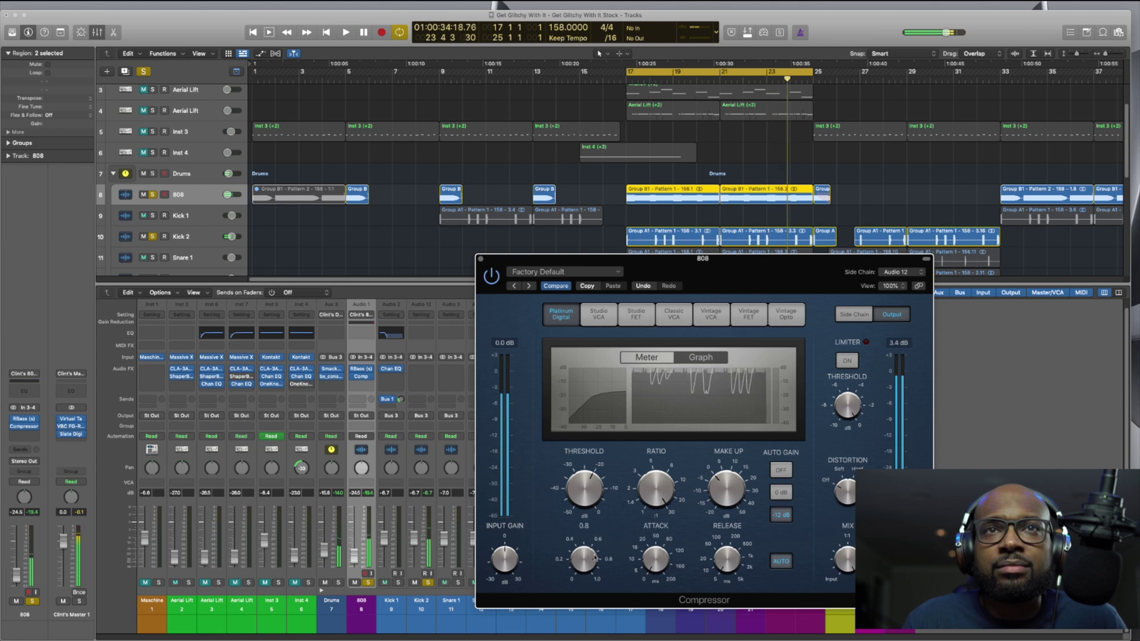